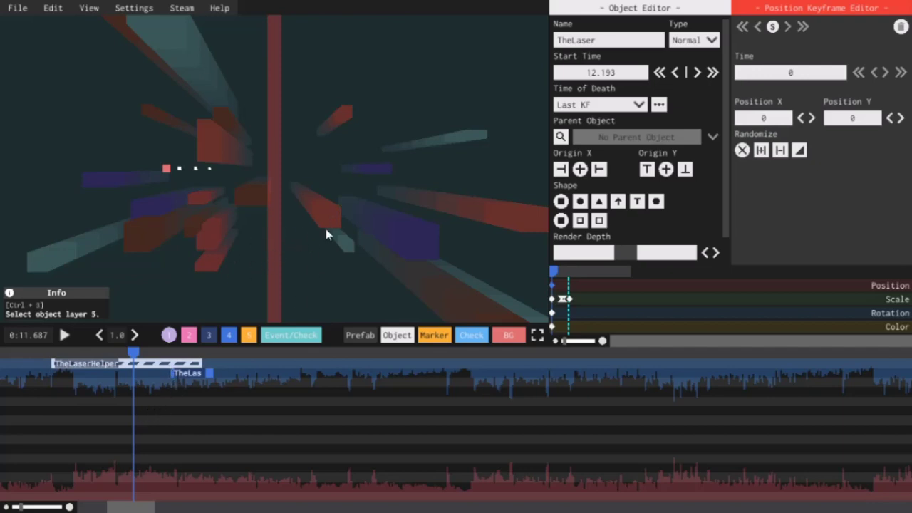
Step: Load TheLaserHelper from the timeline into the Object Editor in place of TheLaser
click(118, 364)
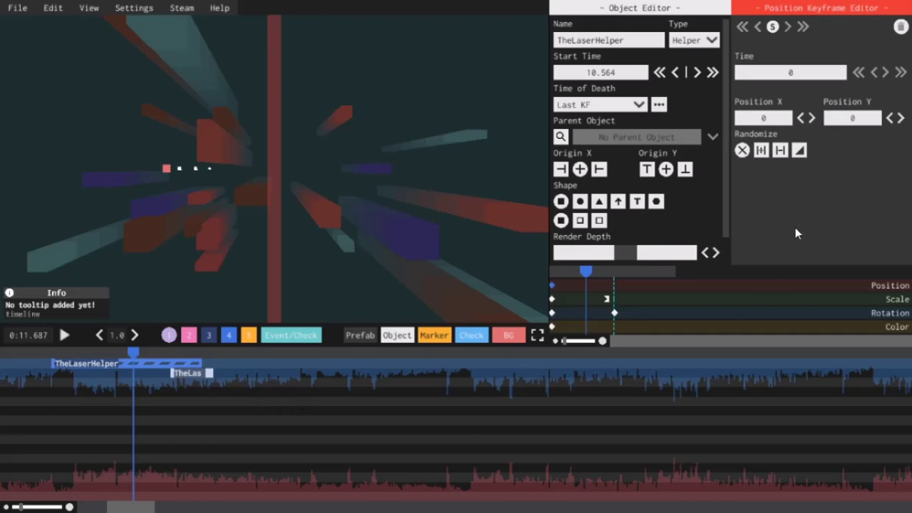
Step: Try the position Randomize modes on the first keyframe and settle on normal X/Y randomization
click(761, 151)
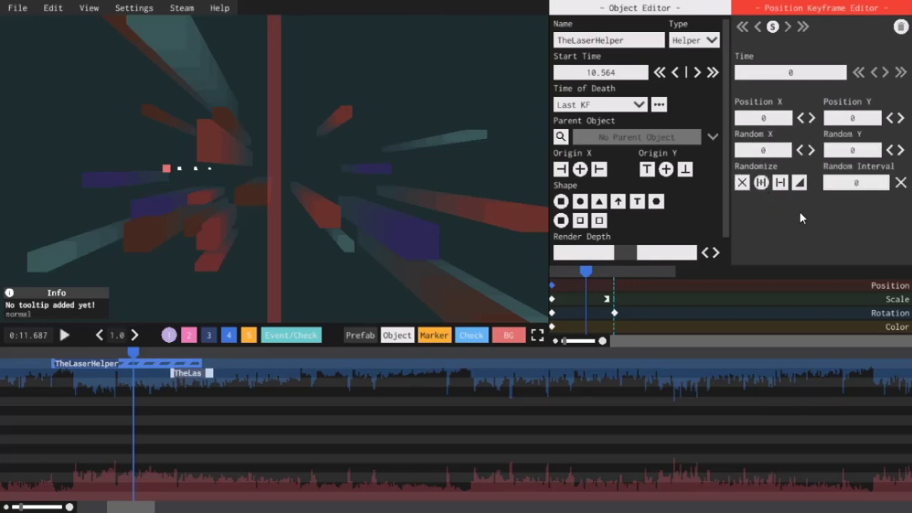
click(780, 182)
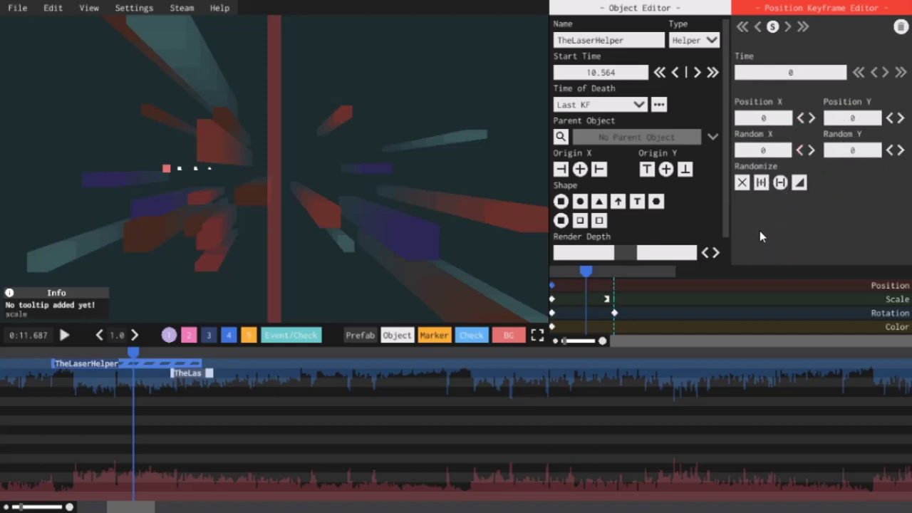
click(799, 183)
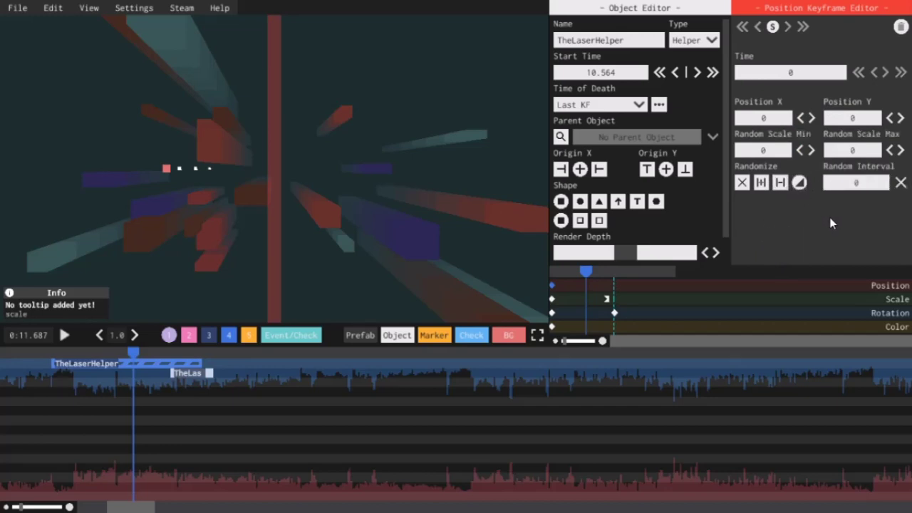
click(761, 183)
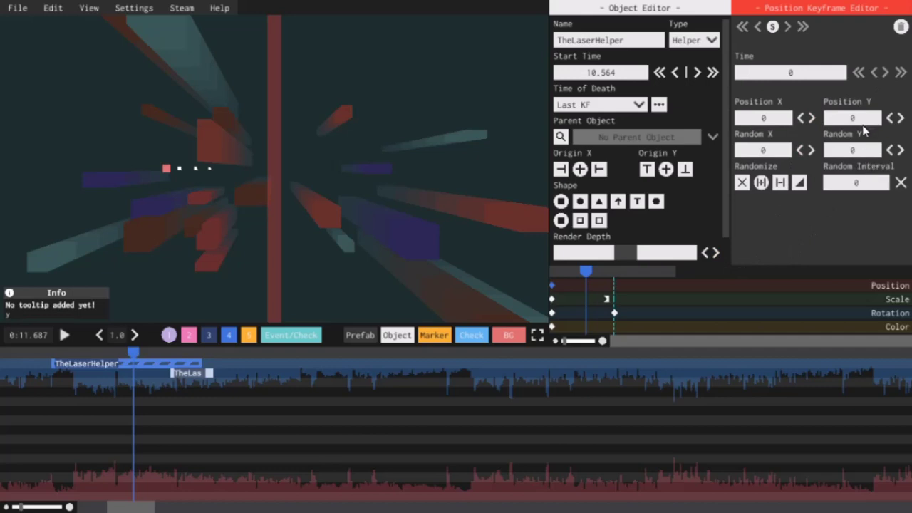
Step: Set the helper's Position X to -34 and Random X to 34
click(775, 119)
text(-34)
click(767, 153)
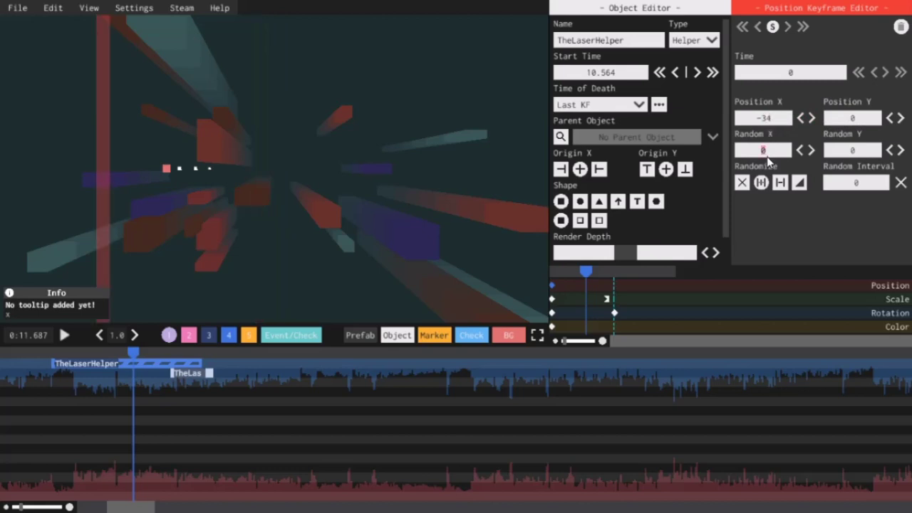
text(34)
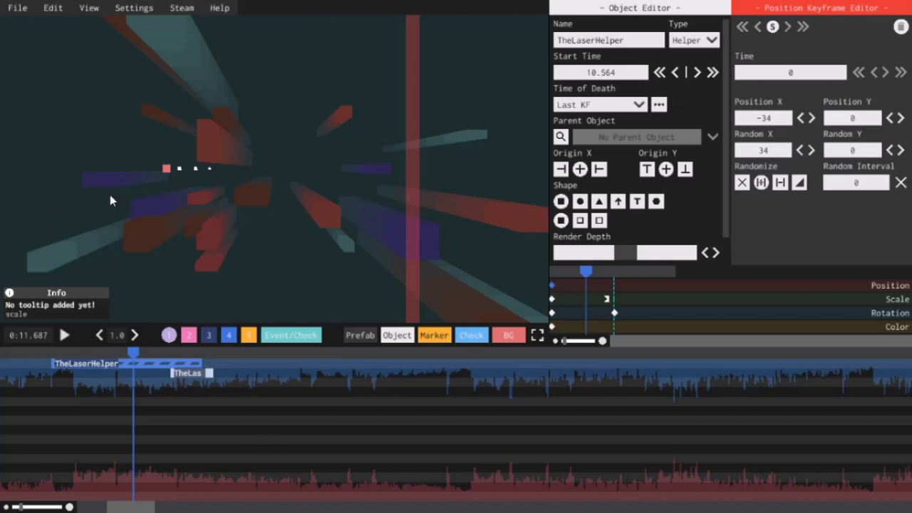
Step: Play the song to preview the randomized laser placement, then return to editing
click(63, 336)
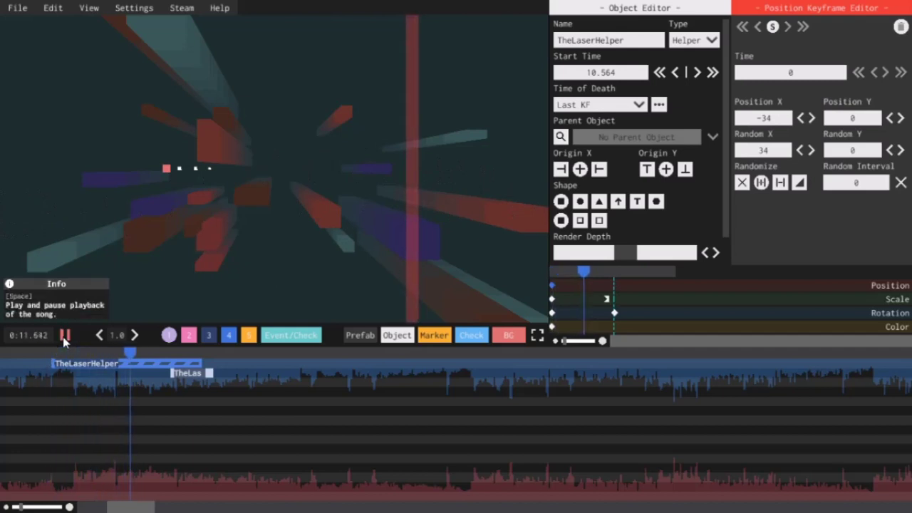
key(space)
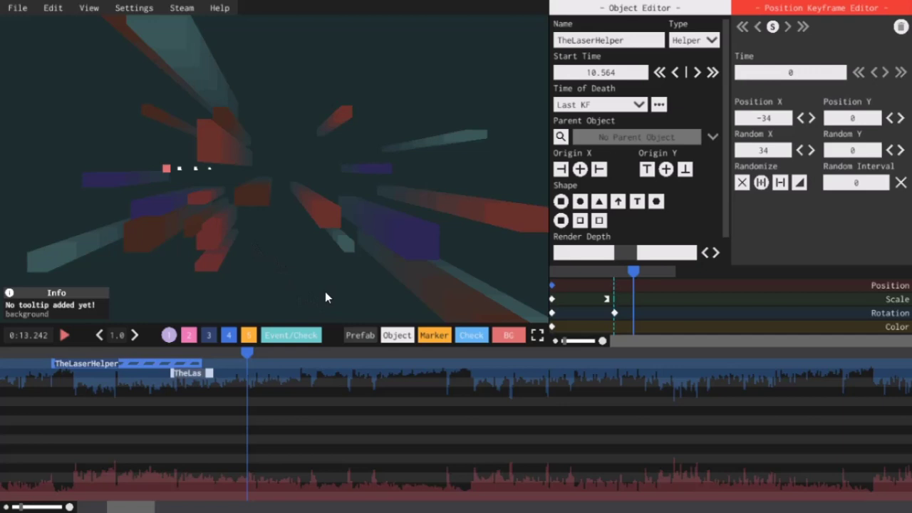
key(space)
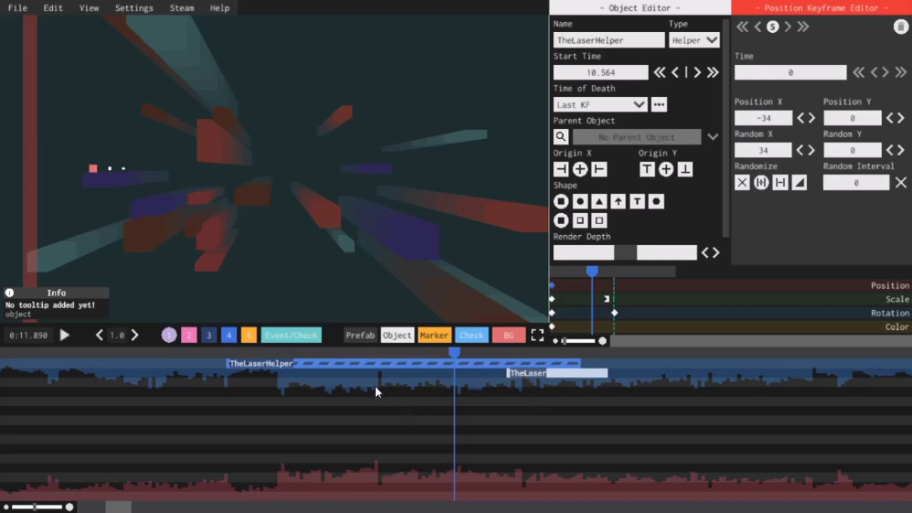
Step: Set TheLaserHelper as TheLaser's parent object
click(529, 374)
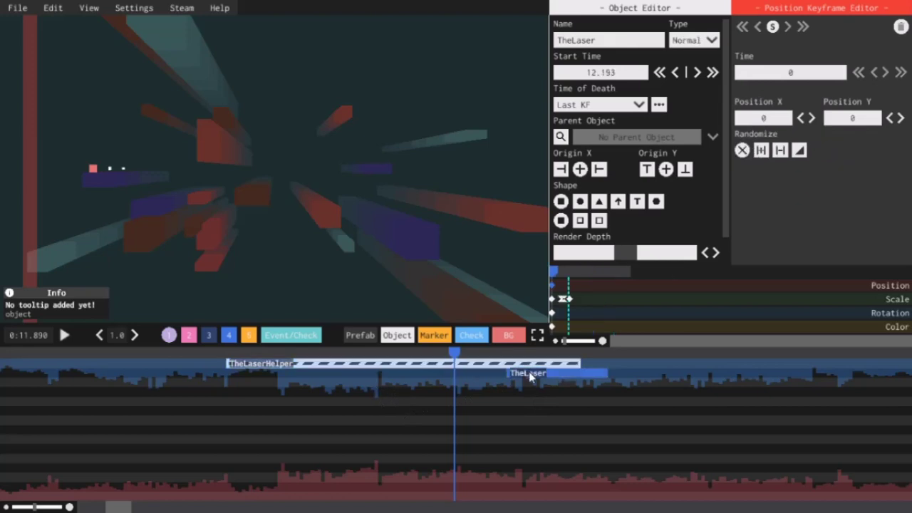
click(562, 137)
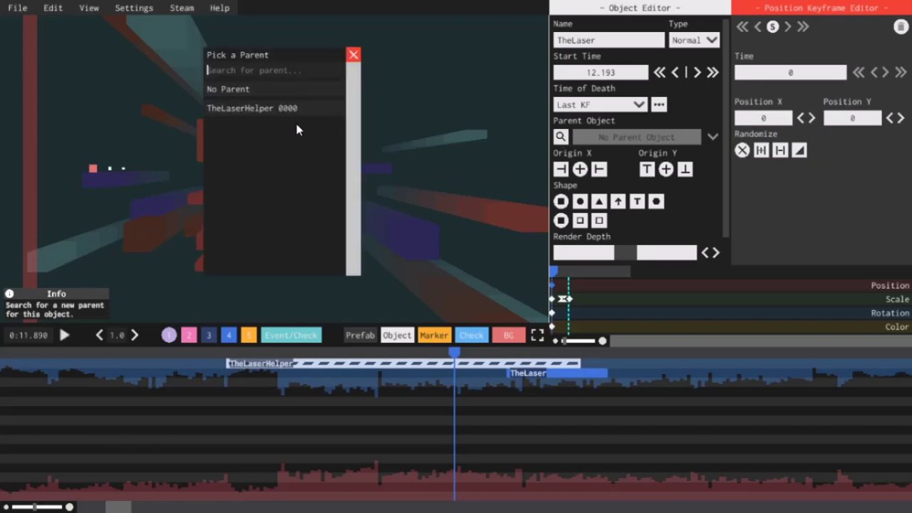
click(258, 111)
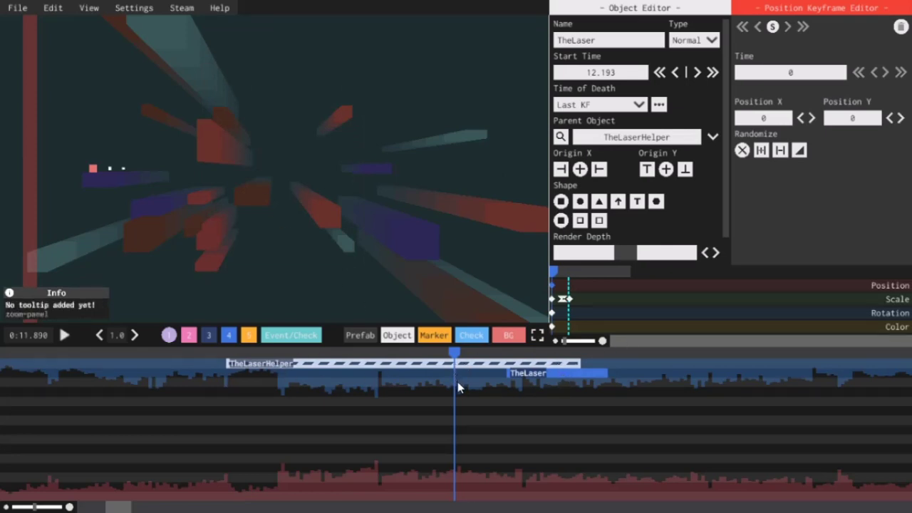
Step: Preview the parented laser from just before it appears, then stop playback
click(213, 351)
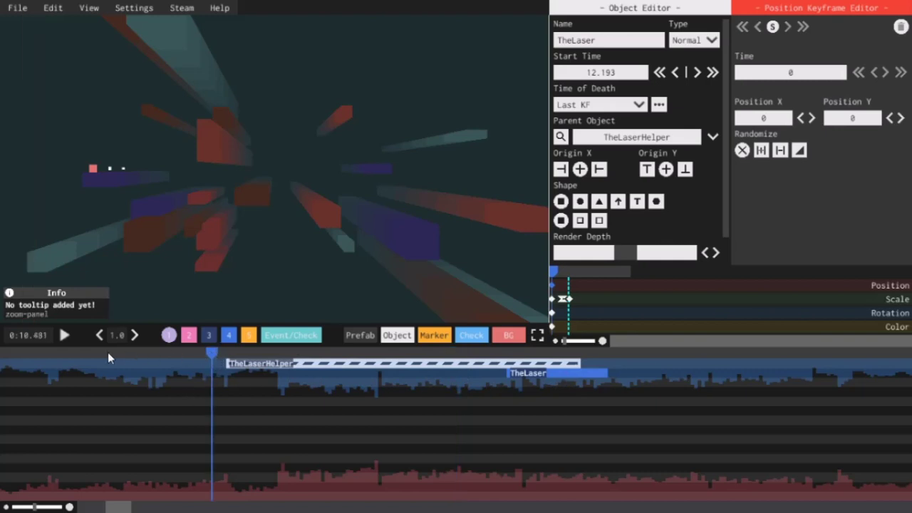
click(63, 337)
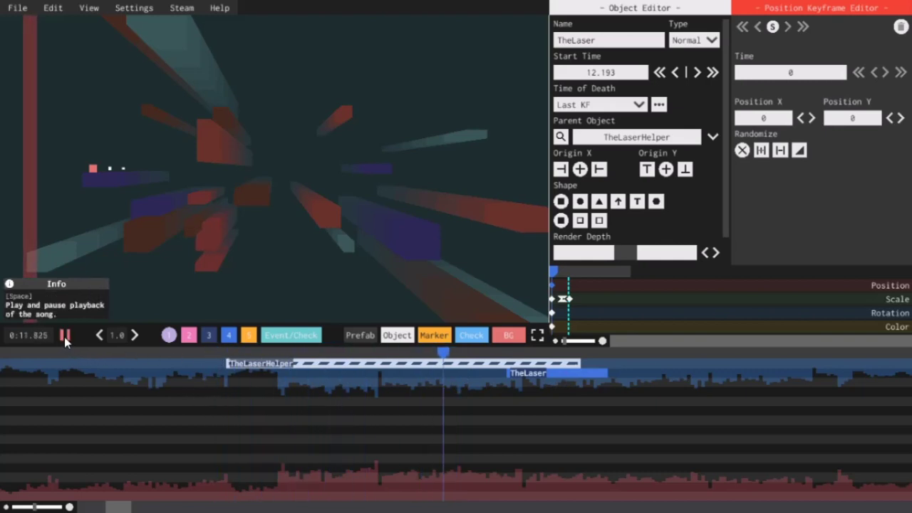
click(63, 338)
Step: Slow song playback down to 0.5 speed
scroll(316, 470, down, 3)
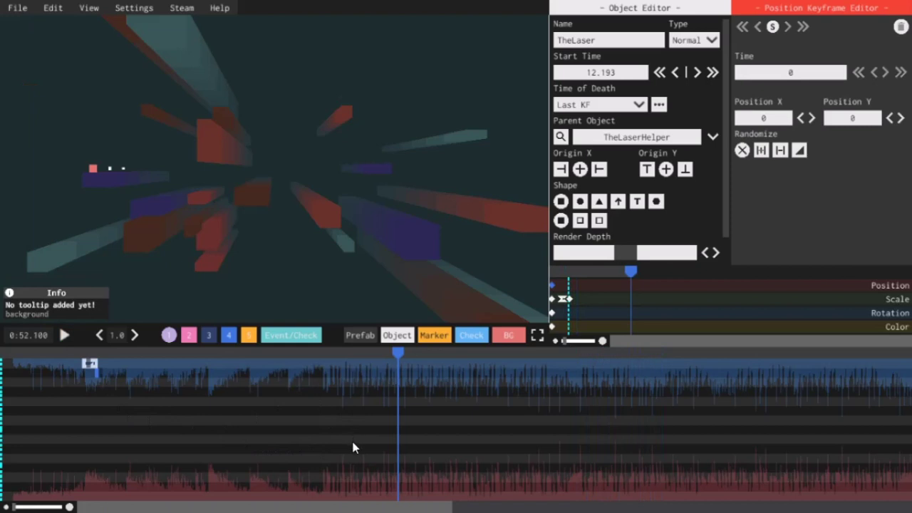
scroll(347, 457, up, 5)
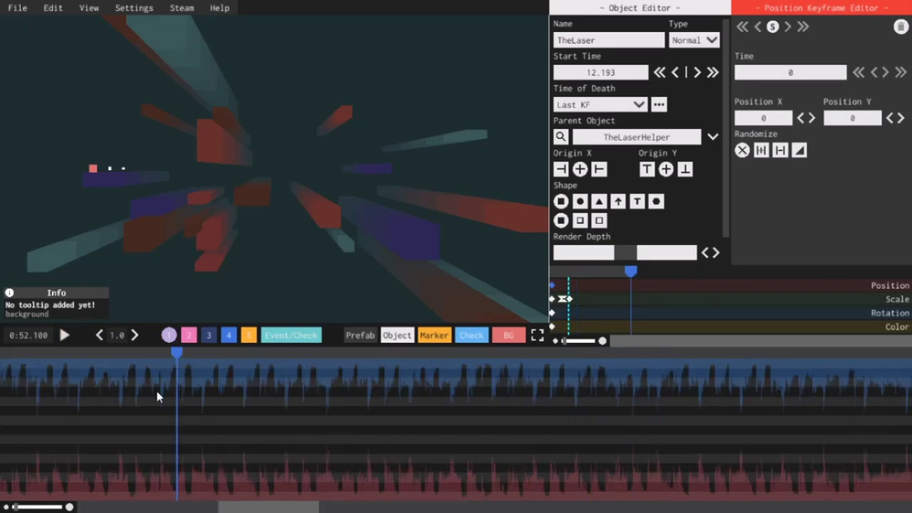
click(99, 334)
Step: Mark the beats up to 0:47.559 during playback, then pause and move the playhead to 0:49.304
scroll(226, 473, down, 5)
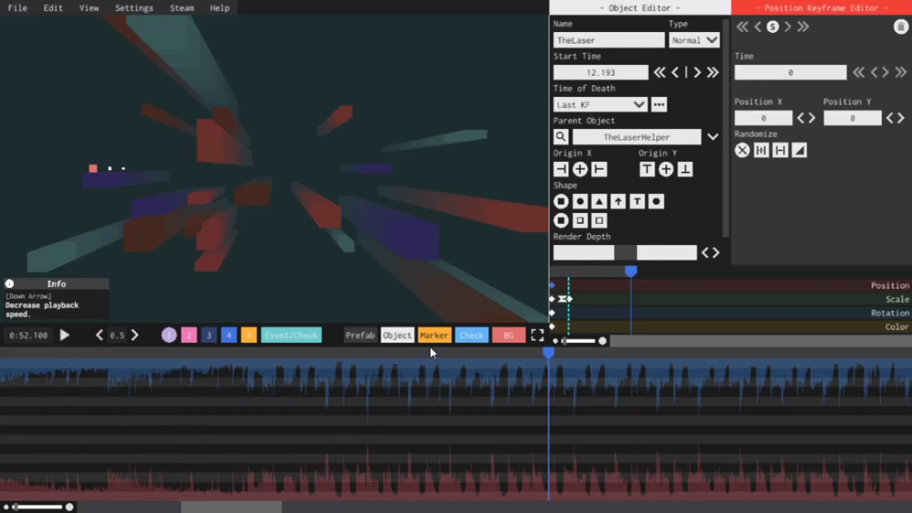
click(285, 352)
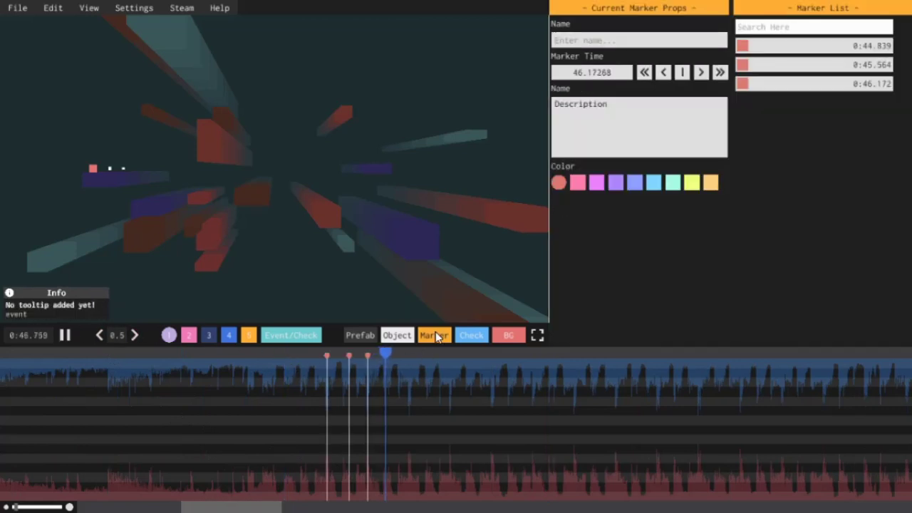
click(436, 337)
click(436, 337)
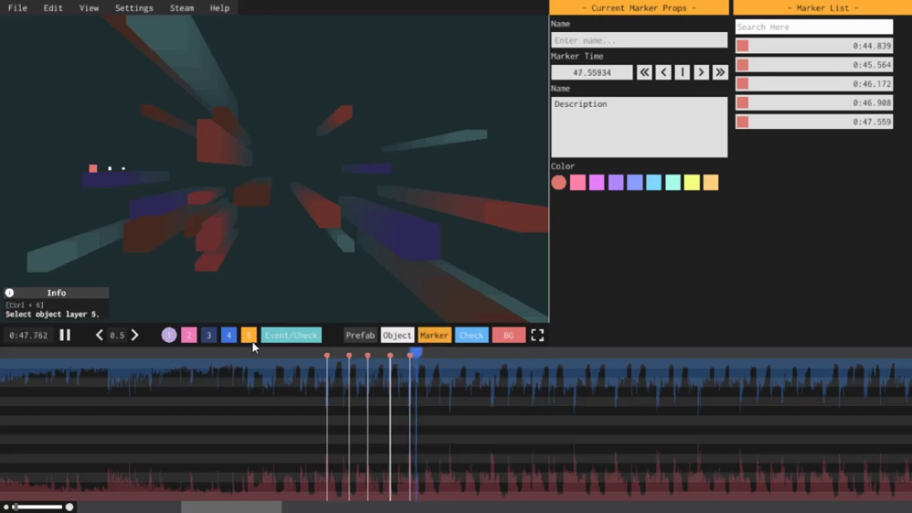
click(81, 344)
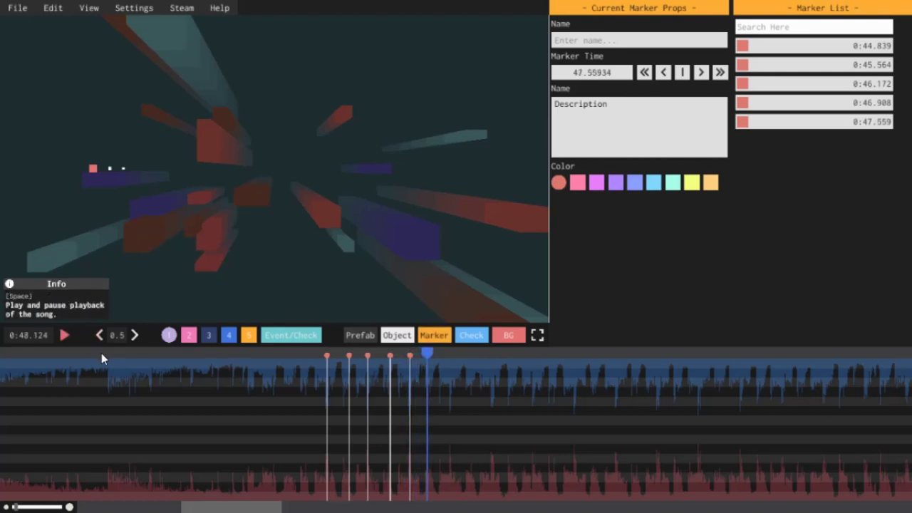
scroll(557, 451, up, 3)
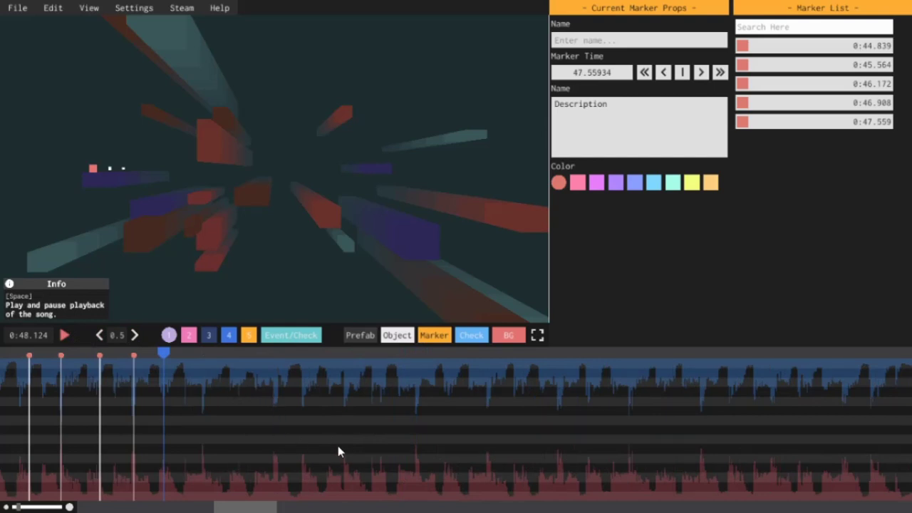
drag(179, 358, 225, 350)
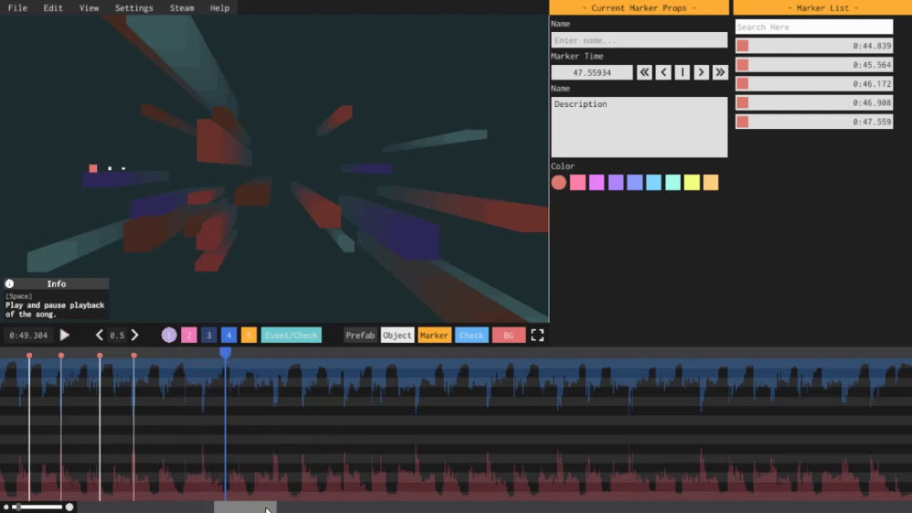
scroll(245, 506, down, 5)
Step: Move TheLaserHelper and TheLaser onto the first beat marker at 44.825 and play to check
drag(121, 401, 76, 362)
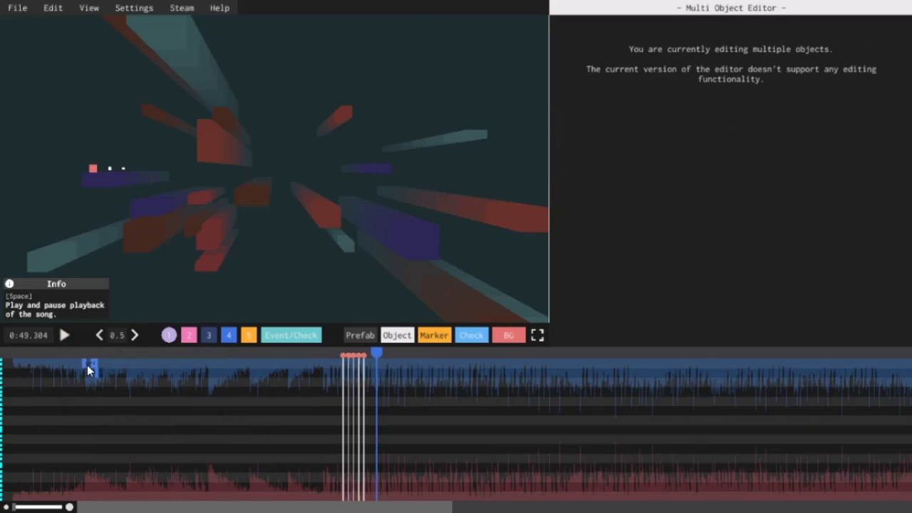
drag(234, 364, 320, 387)
scroll(342, 372, up, 5)
click(64, 335)
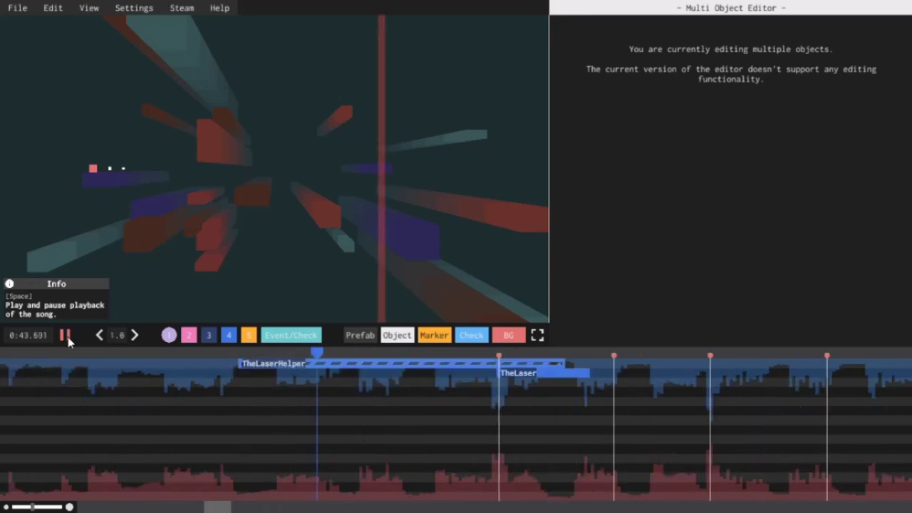
click(66, 336)
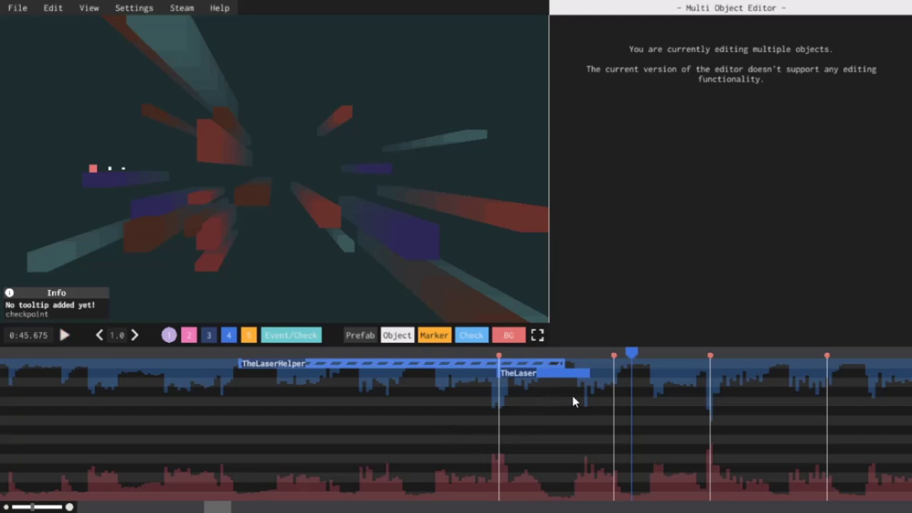
Step: Select TheLaser and TheLaserHelper together in the Multi Object Editor
drag(591, 399, 436, 367)
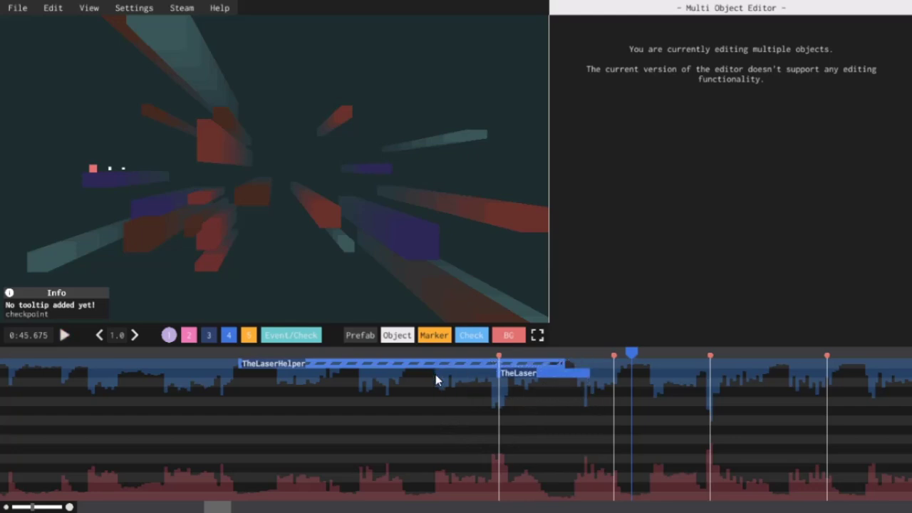
click(532, 376)
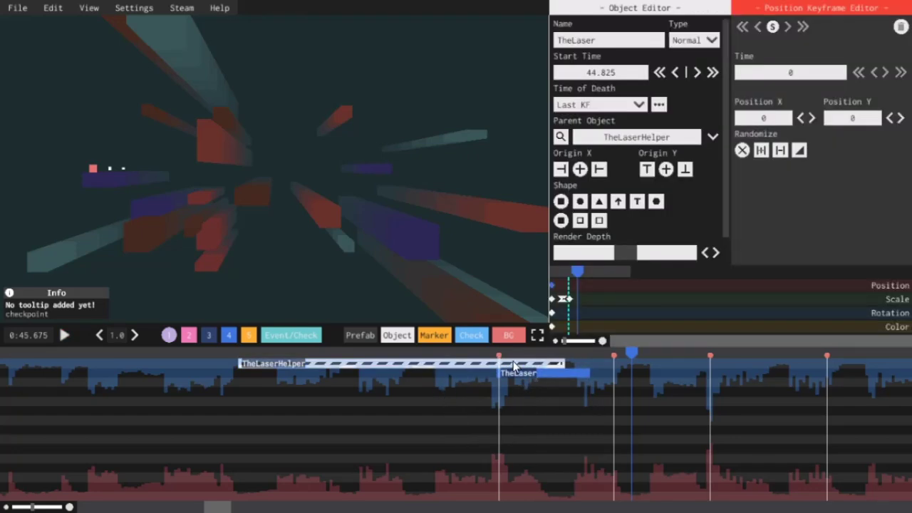
shift+click(513, 364)
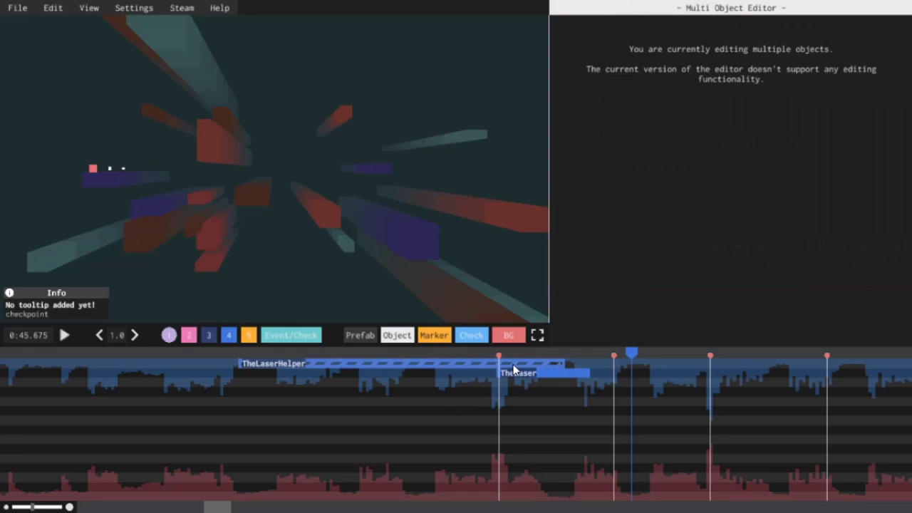
Step: Create a new external prefab named LibLaser from both laser objects
click(359, 334)
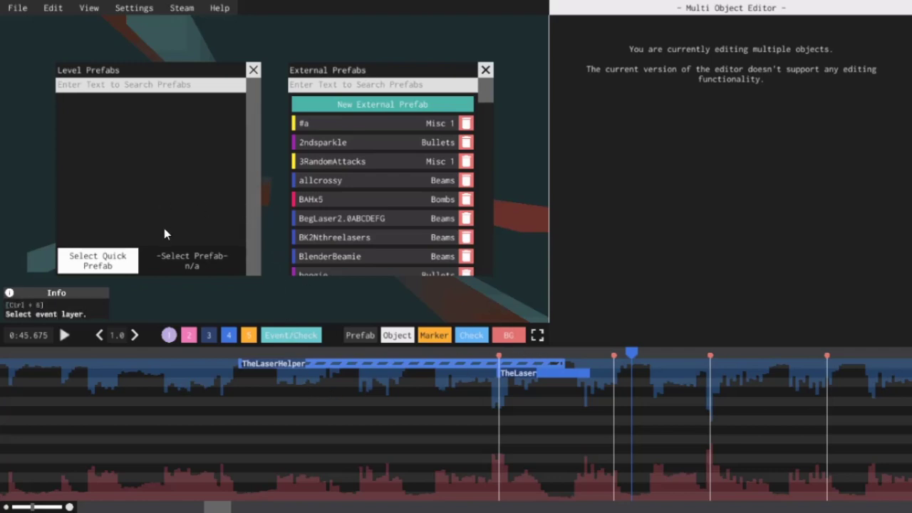
click(390, 104)
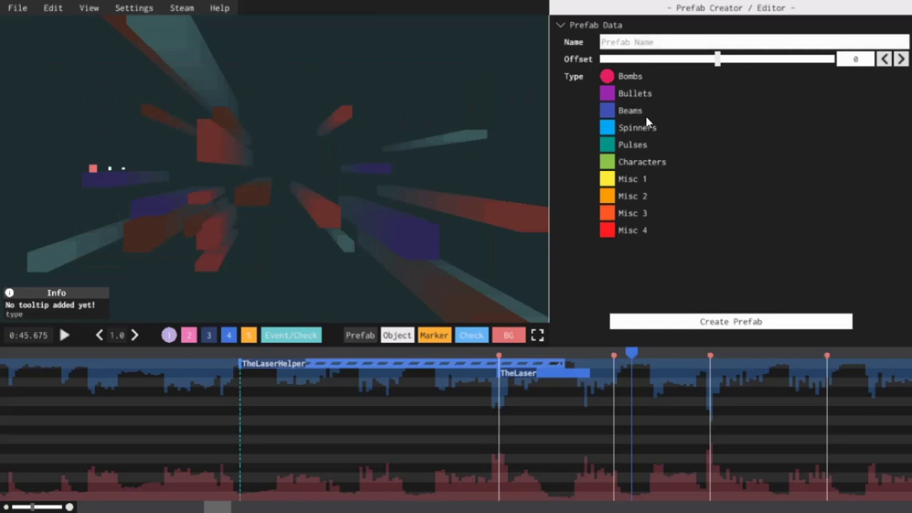
text(LibLaser)
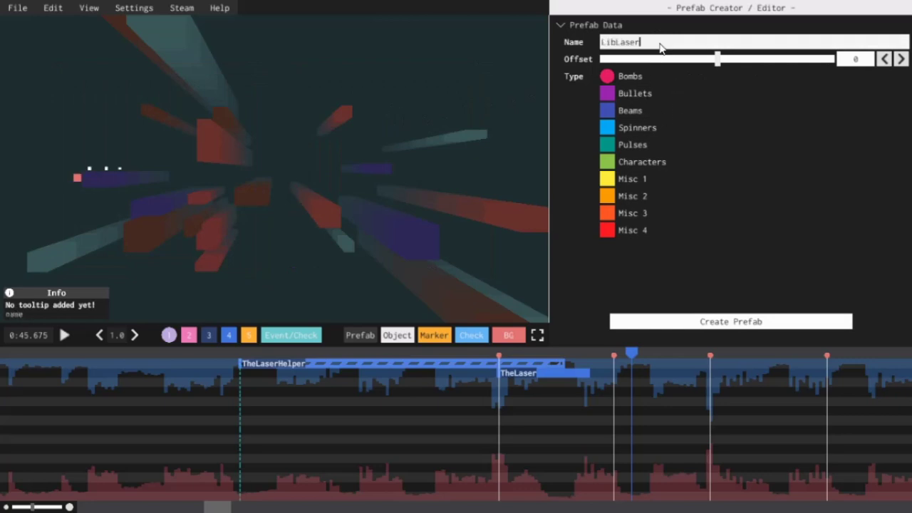
click(746, 329)
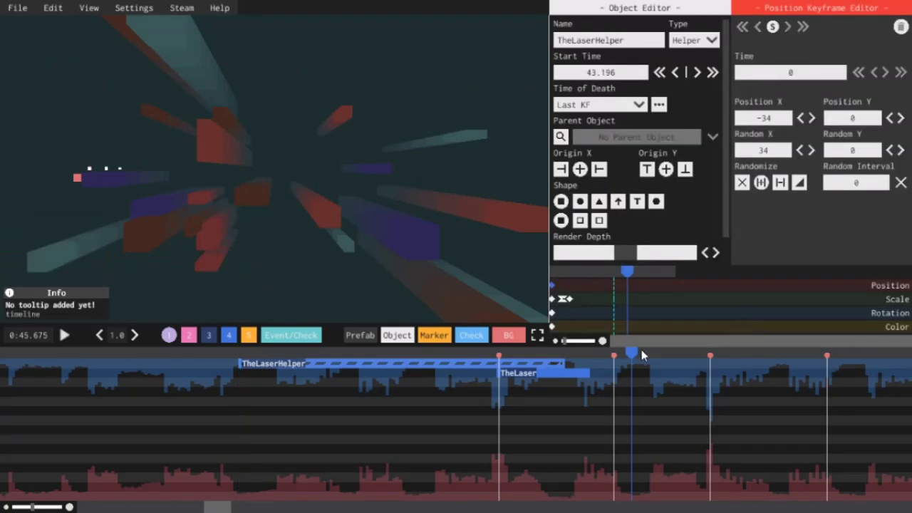
Step: Import LibLaser into the level prefabs and place one instance on the timeline
click(360, 335)
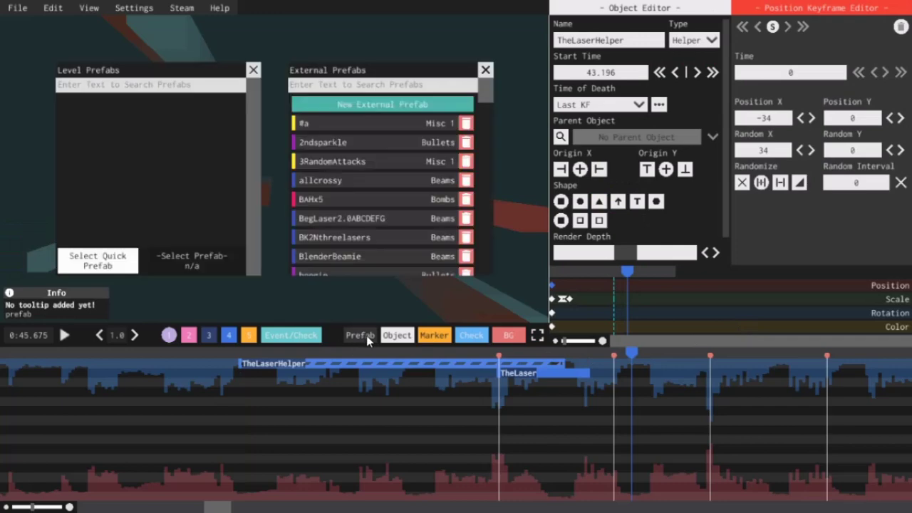
drag(488, 83, 485, 283)
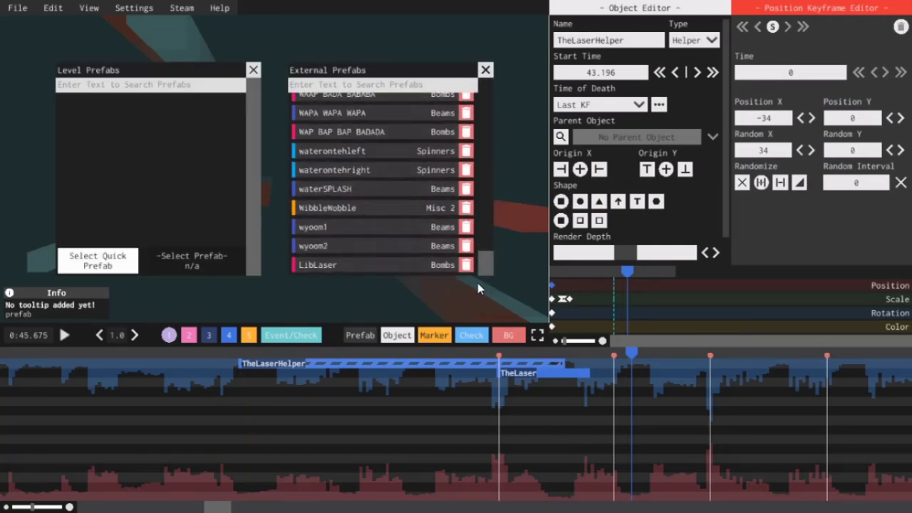
click(375, 266)
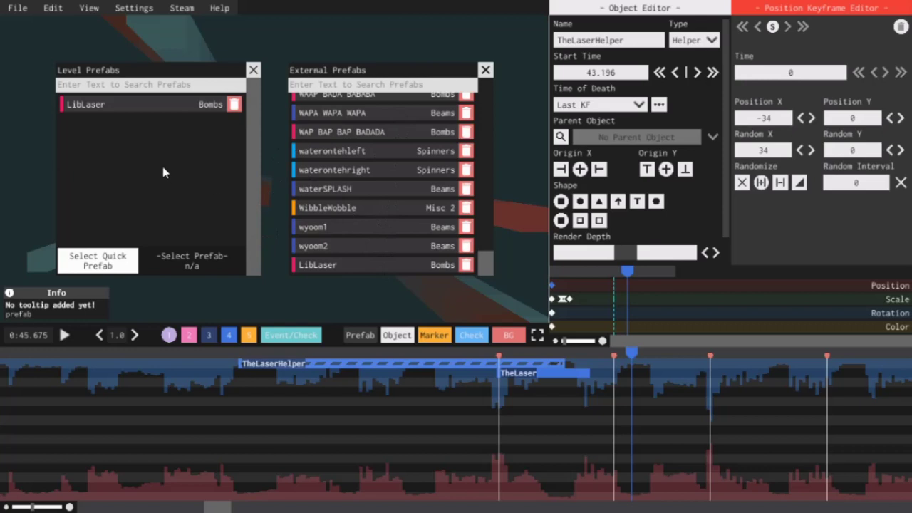
click(125, 105)
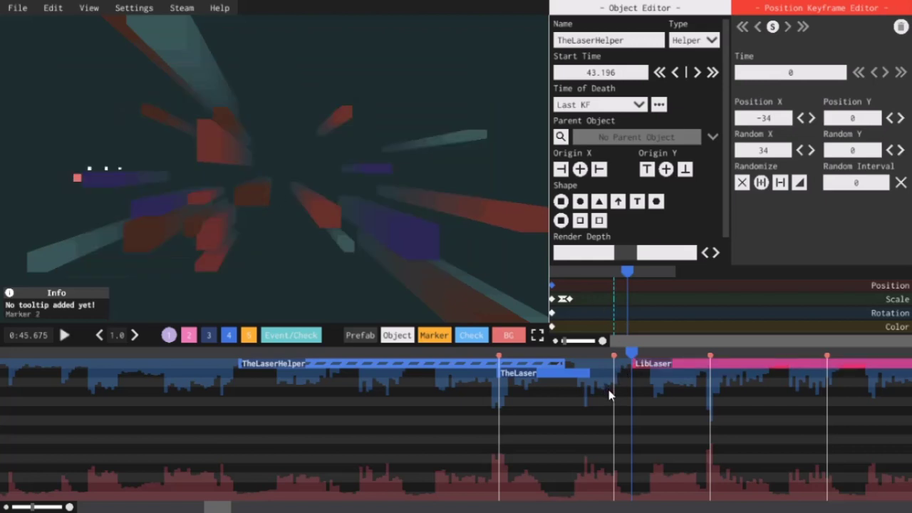
Step: Set LibLaser as the quick prefab and select its timeline instance
click(363, 336)
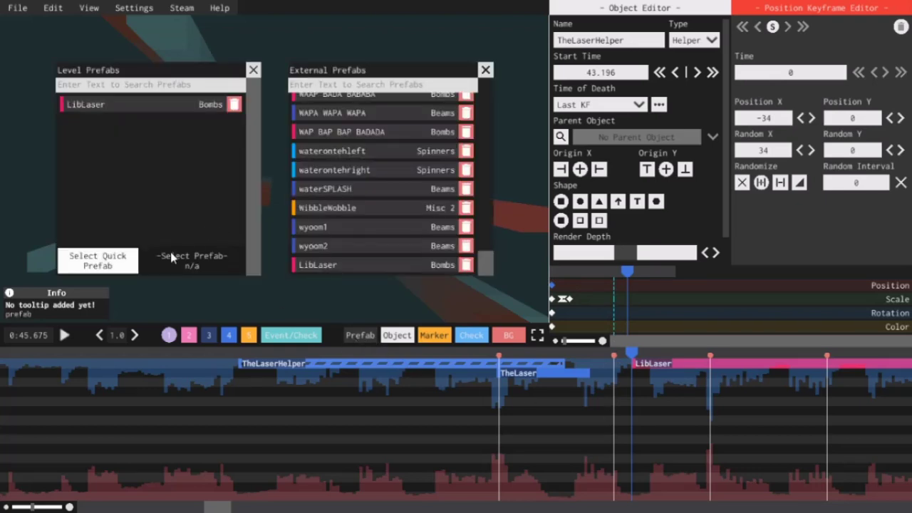
click(110, 262)
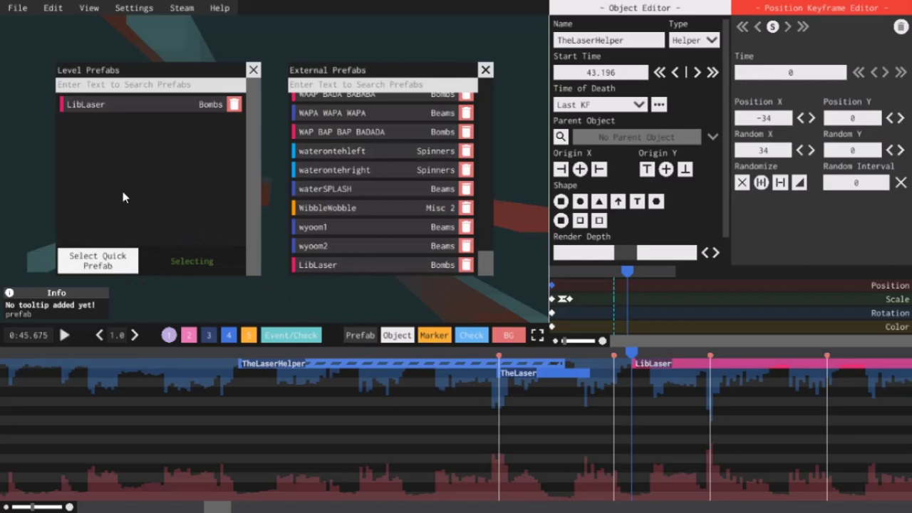
click(123, 108)
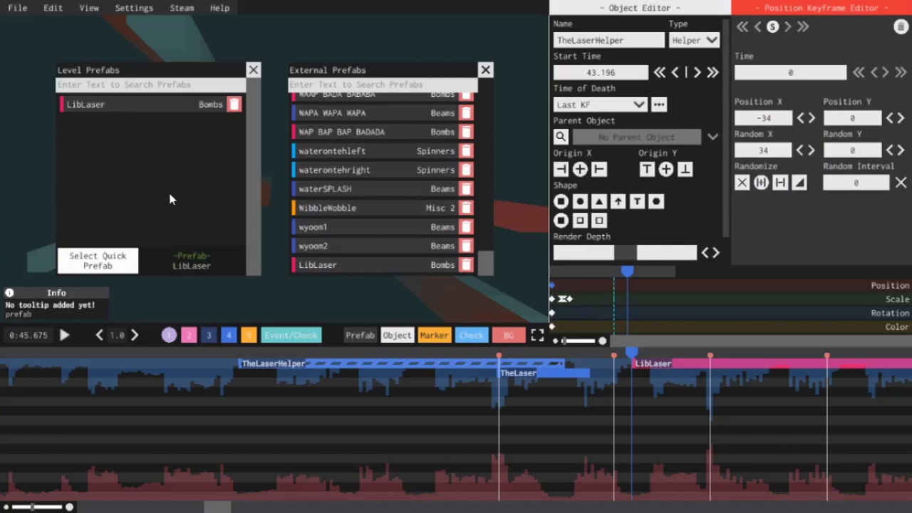
click(659, 365)
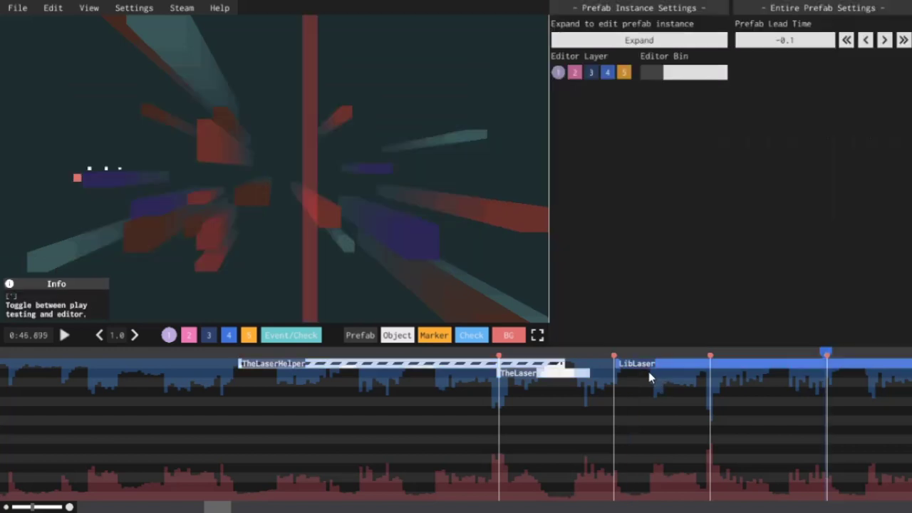
Step: Play from the beat before the laser to check timing, nudging the prefab lead time
click(615, 352)
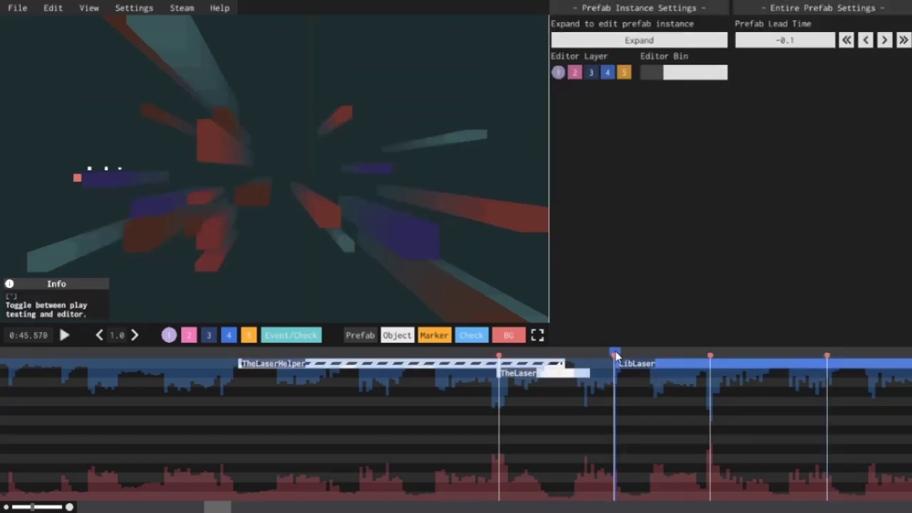
click(66, 336)
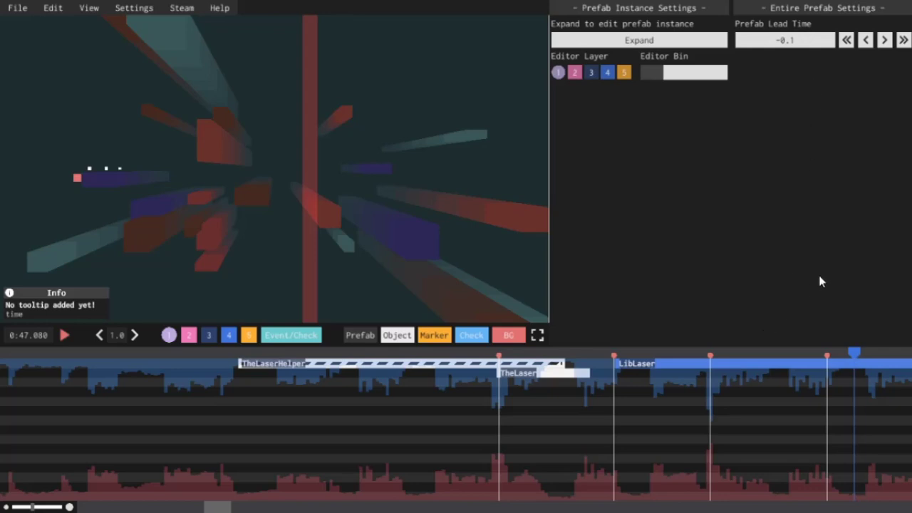
click(866, 41)
click(866, 41)
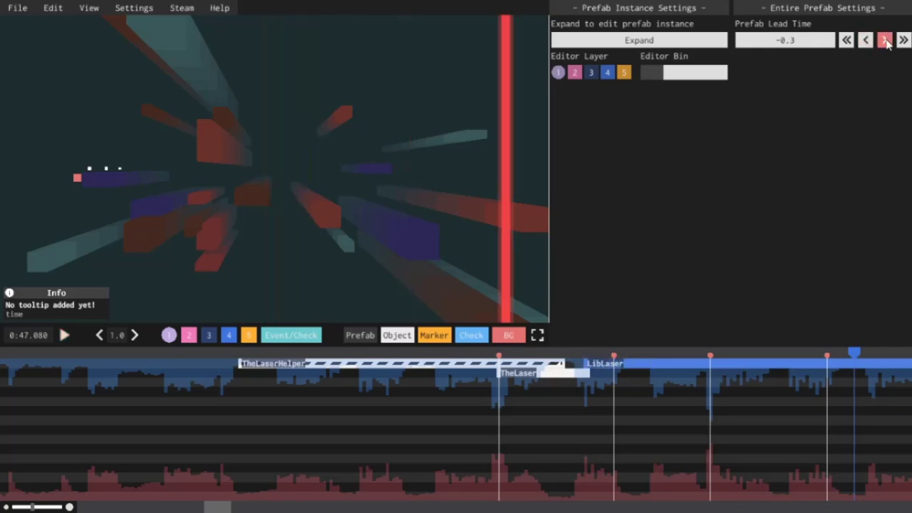
click(866, 40)
click(866, 41)
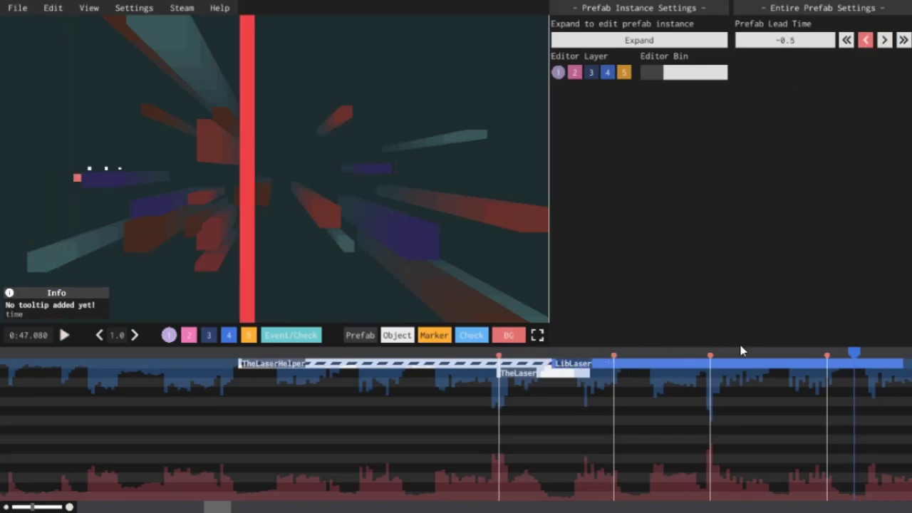
Step: Reposition the LibLaser instance and lower its Prefab Lead Time to -1.65
drag(587, 405, 531, 406)
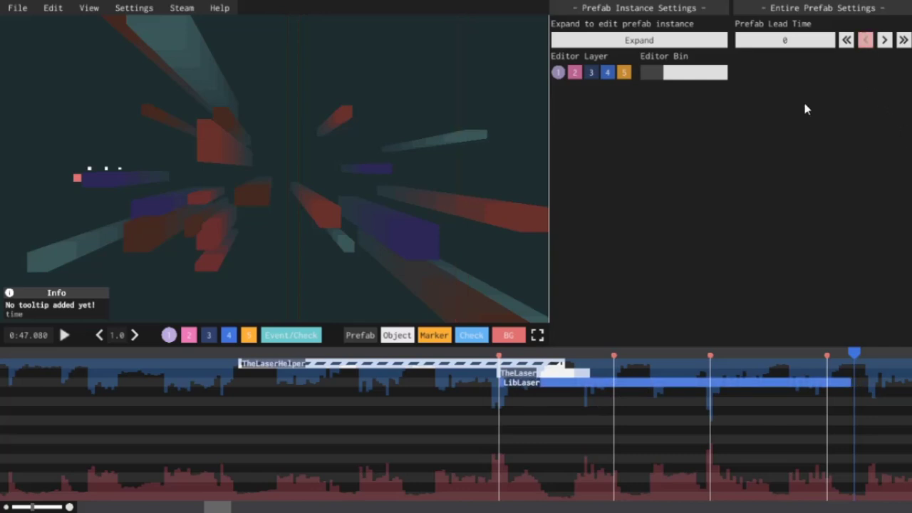
click(866, 39)
drag(866, 40, 866, 40)
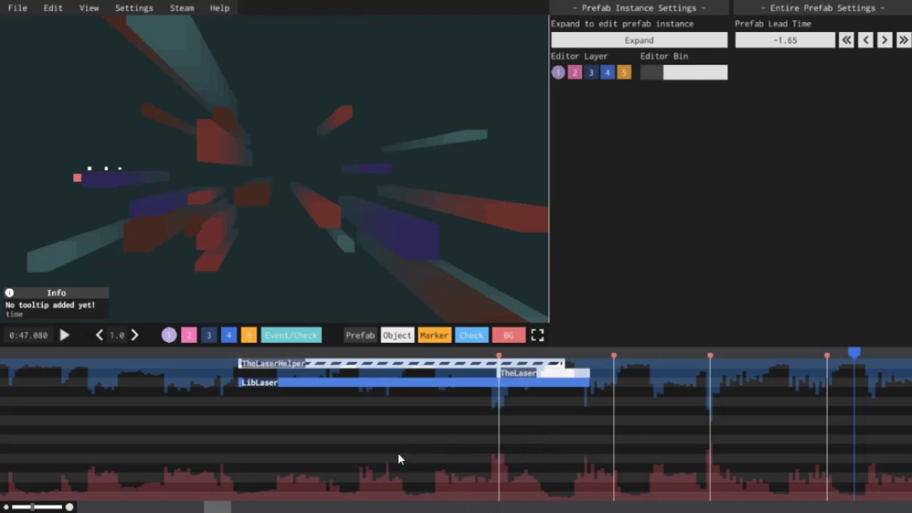
scroll(387, 449, right, 3)
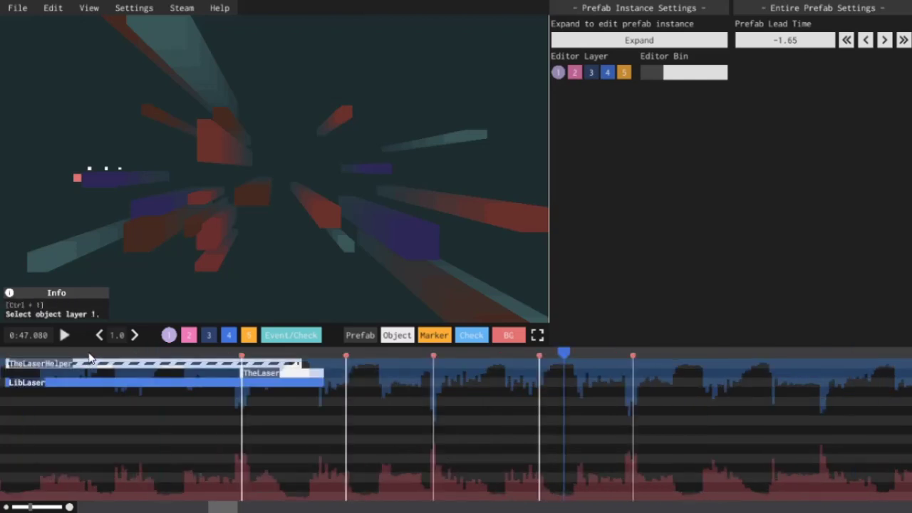
Step: Drop LibLaser instances on the beats during playback, then delete the original instance
click(86, 357)
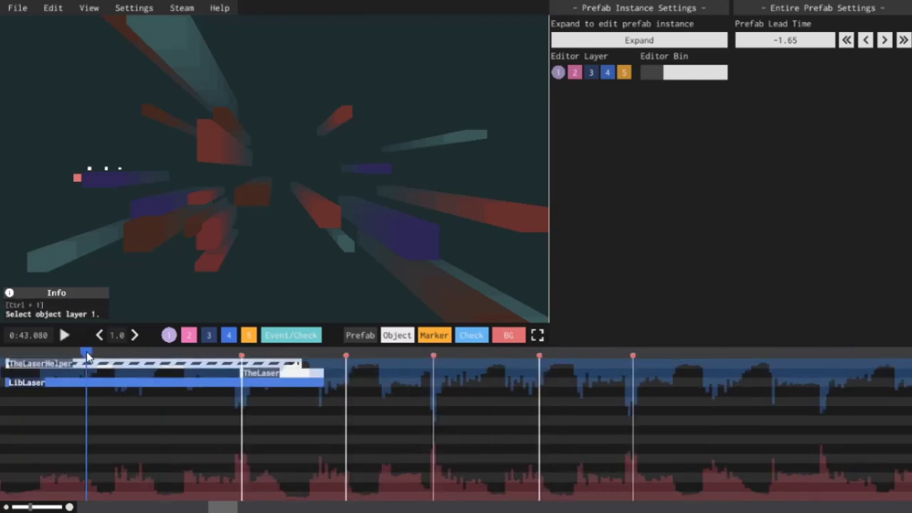
click(62, 337)
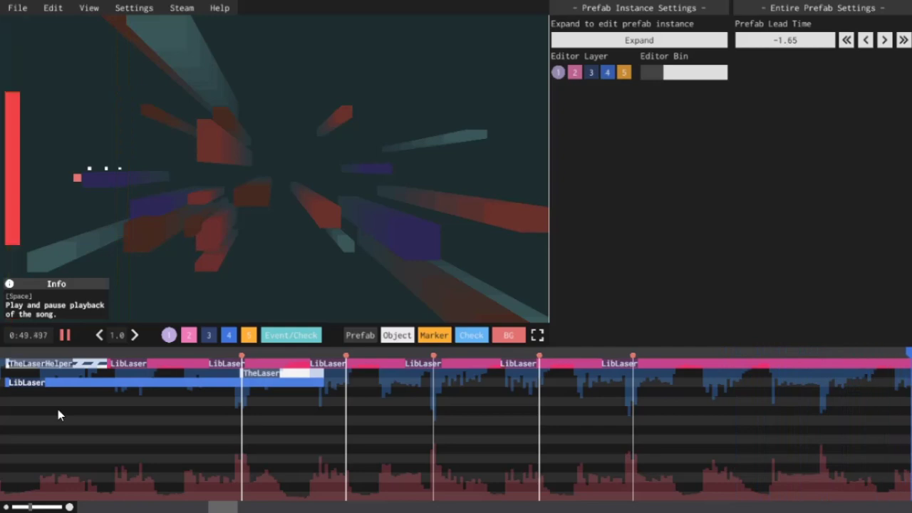
click(65, 335)
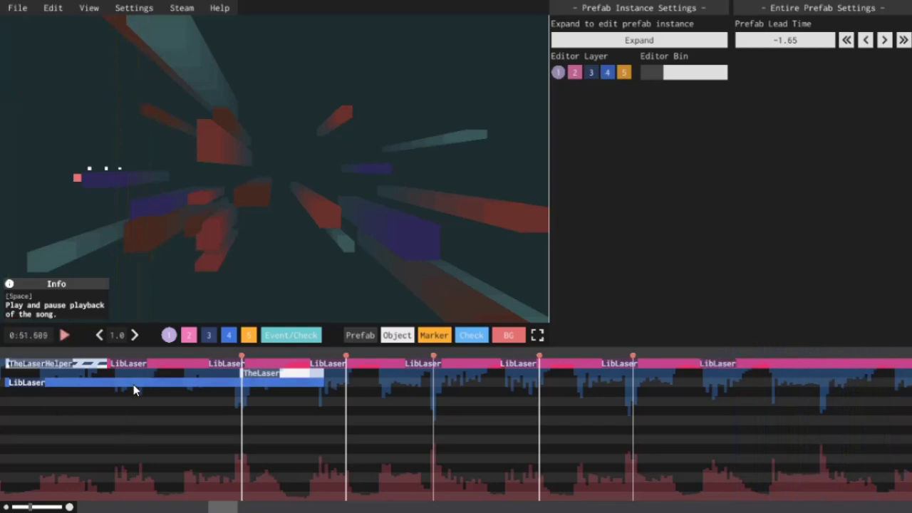
key(Delete)
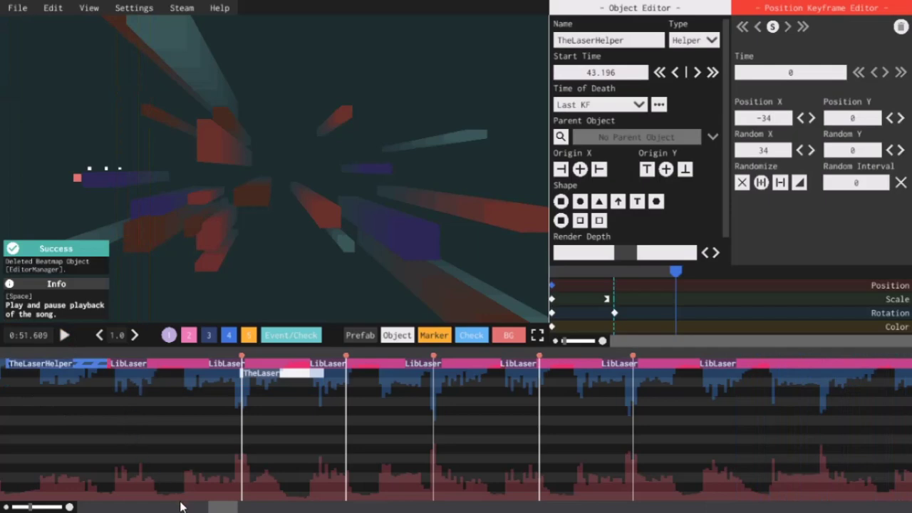
Step: Play the song from just before the beat-placed LibLaser copies to preview their red lasers, then pause
drag(223, 507, 221, 506)
click(91, 355)
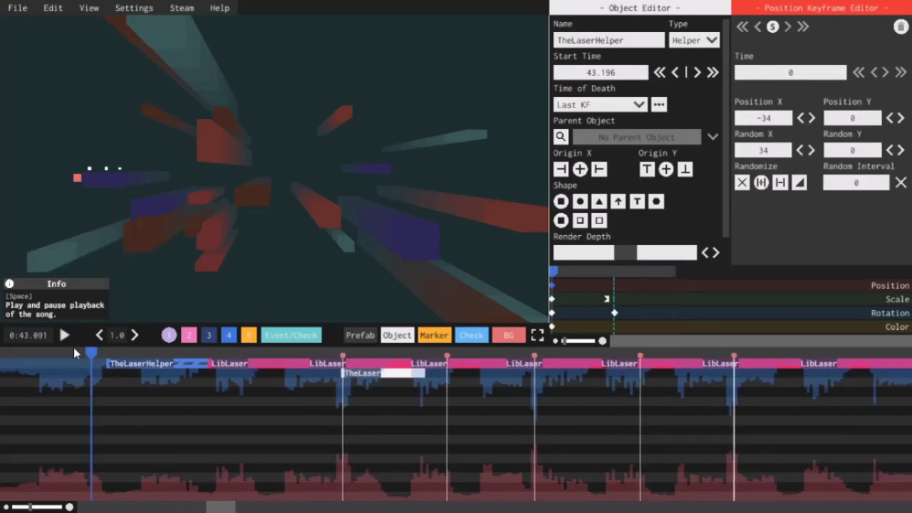
click(62, 337)
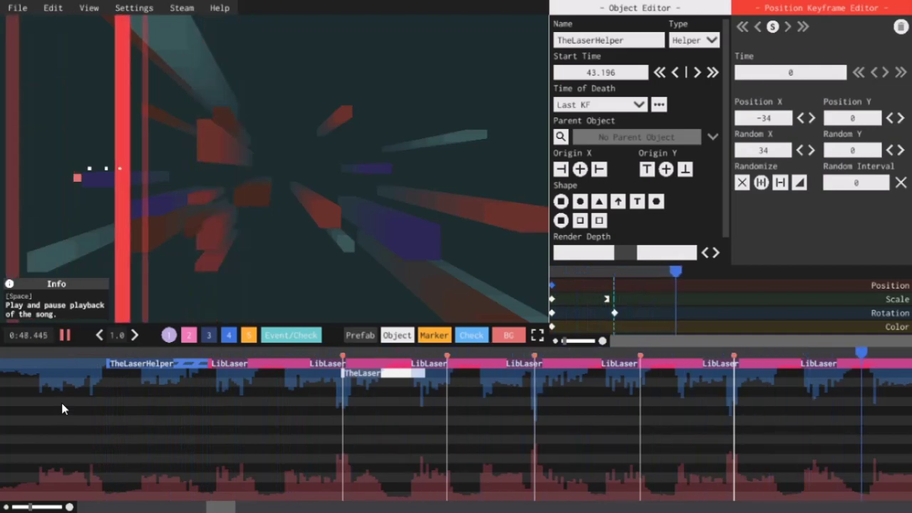
click(64, 336)
click(64, 335)
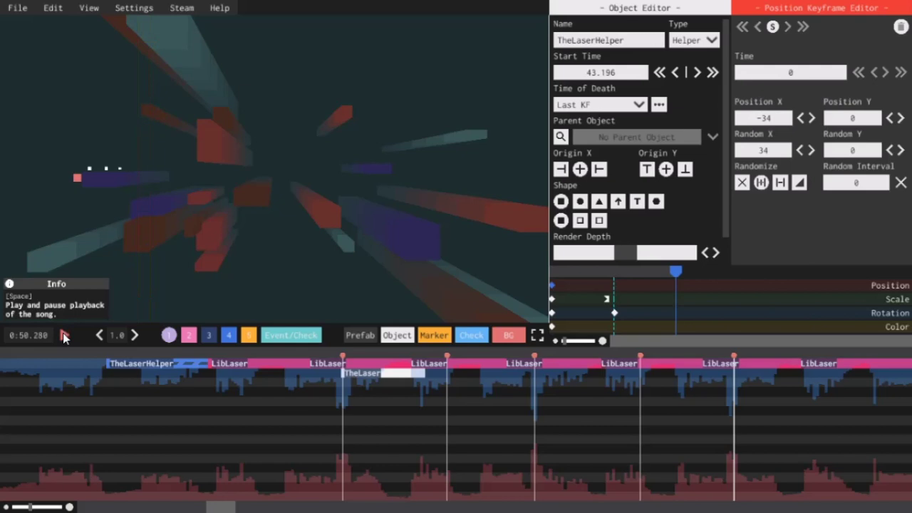